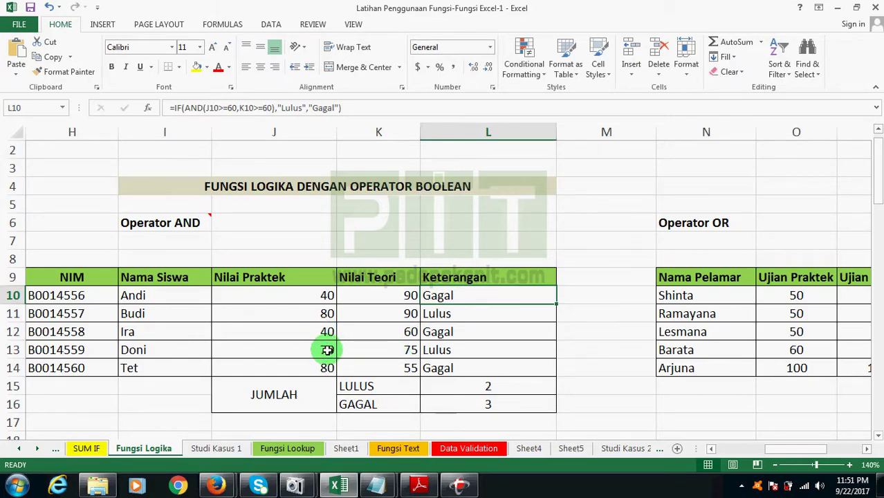
Change the third student's Nilai Praktek in J12 from 40 to 60.
{"action": "left_click", "coordinate": [310, 330]}
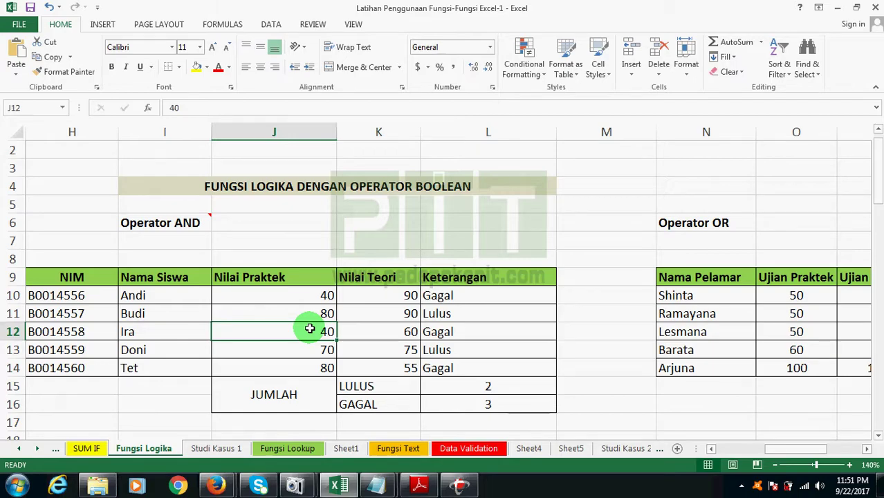
{"action": "type", "text": "6"}
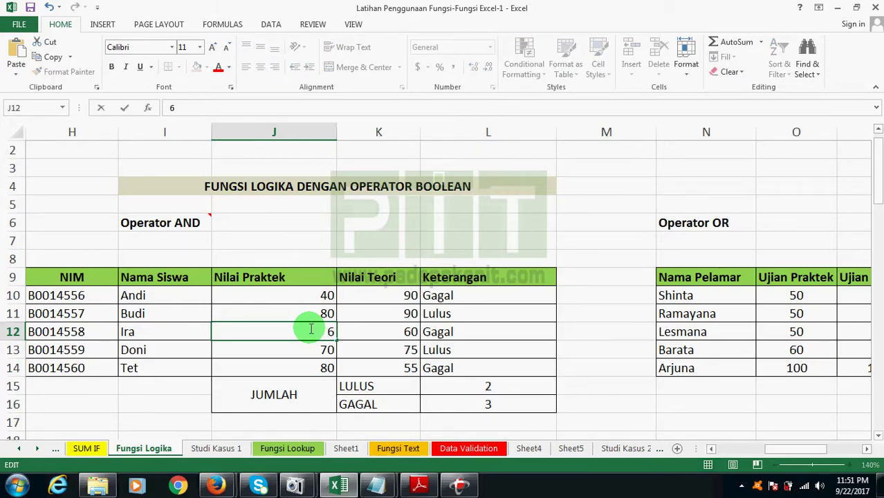
{"action": "type", "text": "0"}
{"action": "key", "text": "Return"}
Navigate through the score cells to L10 to inspect its IF(AND) formula.
{"action": "left_click", "coordinate": [310, 329]}
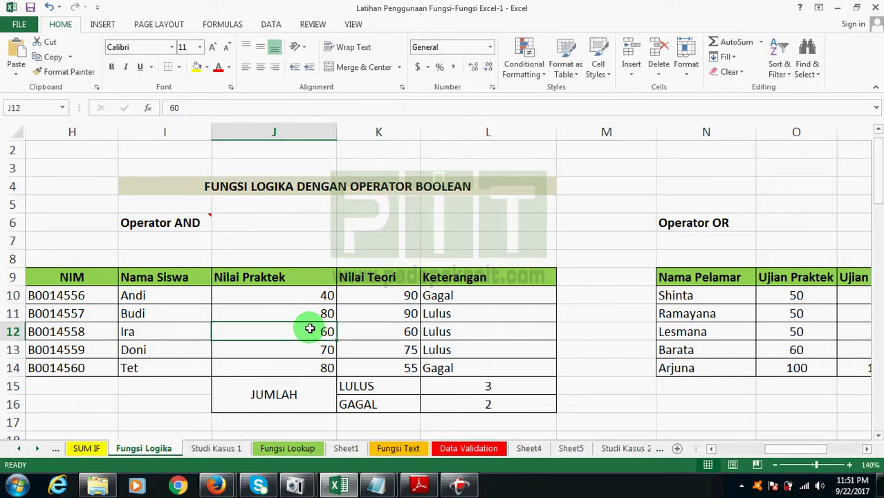
{"action": "key", "text": "Right"}
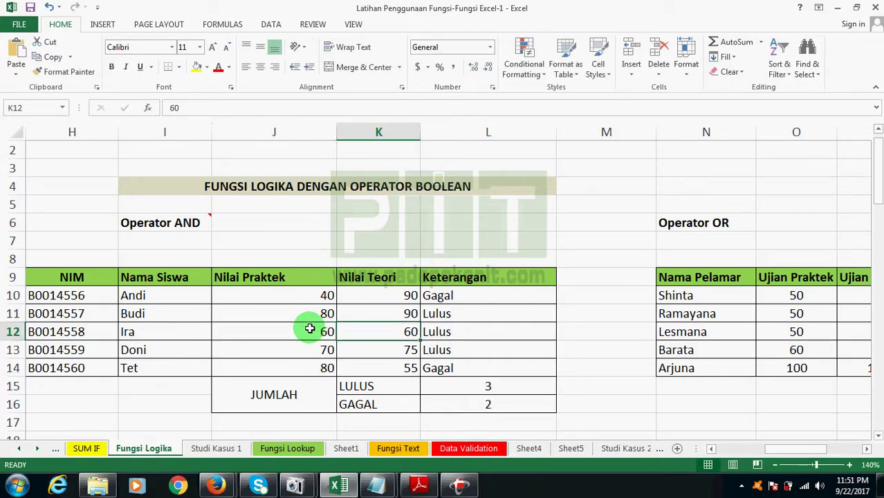
{"action": "key", "text": "Left"}
{"action": "key", "text": "Right"}
{"action": "key", "text": "Up"}
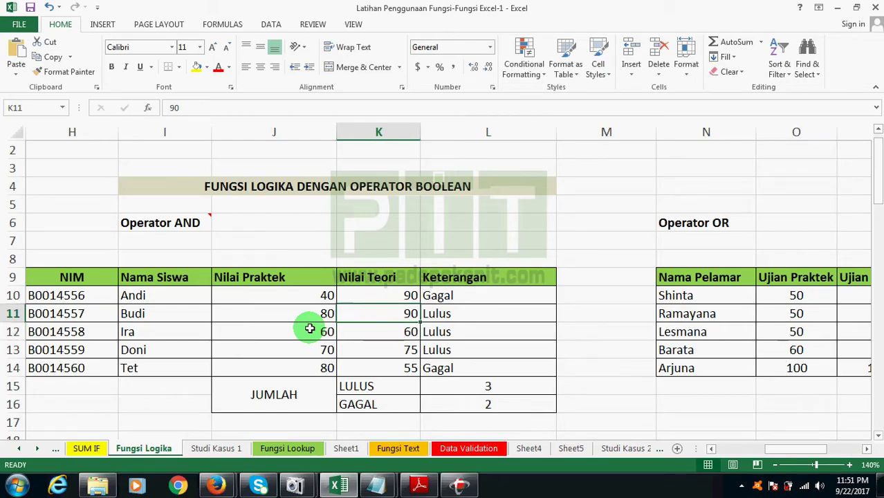
{"action": "key", "text": "Up"}
{"action": "key", "text": "Left"}
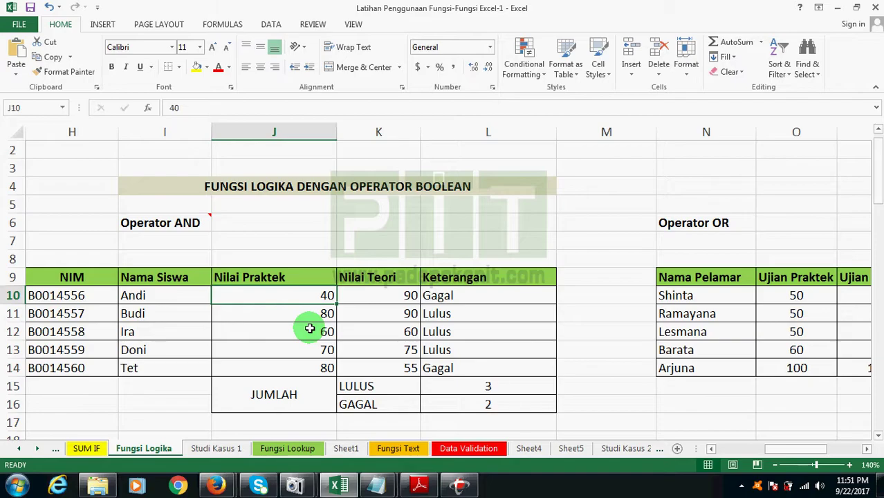
{"action": "key", "text": "Right"}
{"action": "key", "text": "Right"}
{"action": "key", "text": "Right"}
{"action": "key", "text": "Left"}
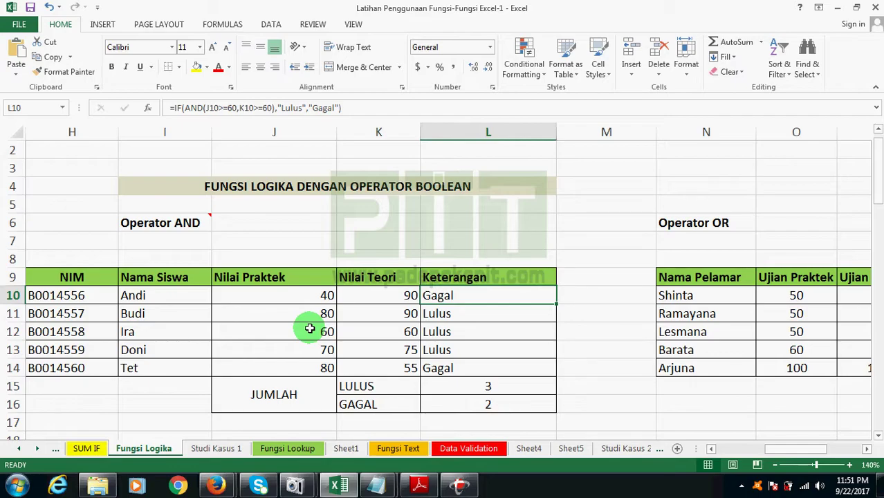
Clear the existing Keterangan results in L10:L14 and return to L10.
{"action": "key", "text": "shift+Down"}
{"action": "key", "text": "shift+Down"}
{"action": "key", "text": "shift+Down"}
{"action": "key", "text": "shift+Down"}
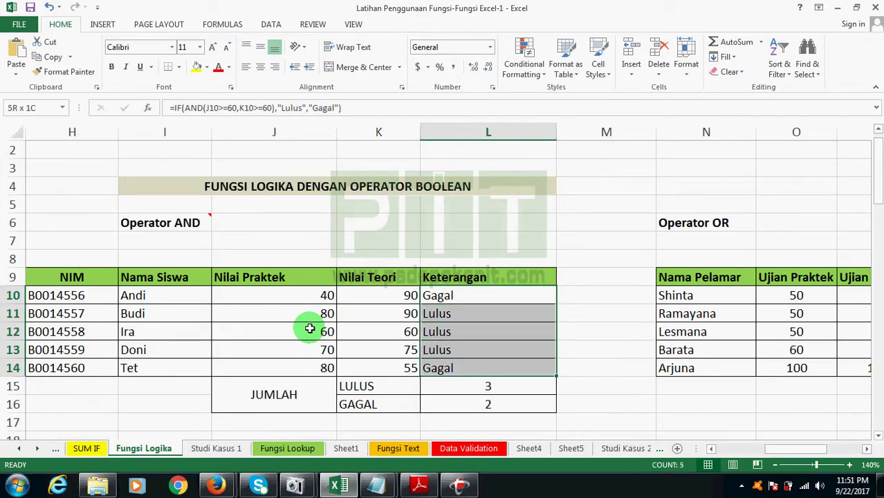
{"action": "key", "text": "shift+Down"}
{"action": "key", "text": "shift+Down"}
{"action": "key", "text": "shift+Up"}
{"action": "key", "text": "shift+Up"}
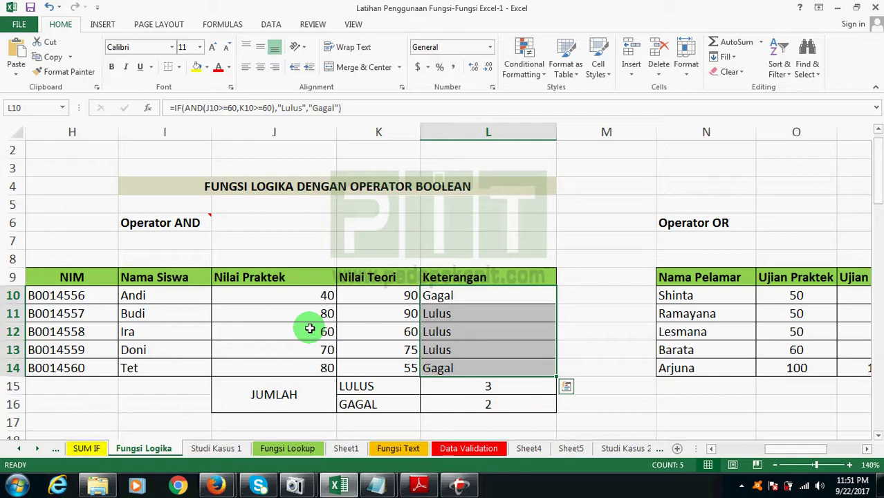
{"action": "key", "text": "Delete"}
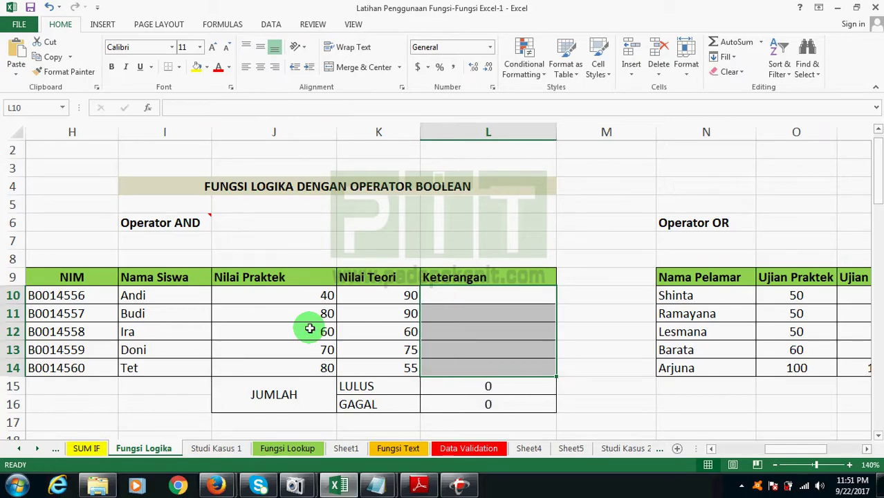
{"action": "key", "text": "Up"}
{"action": "key", "text": "Down"}
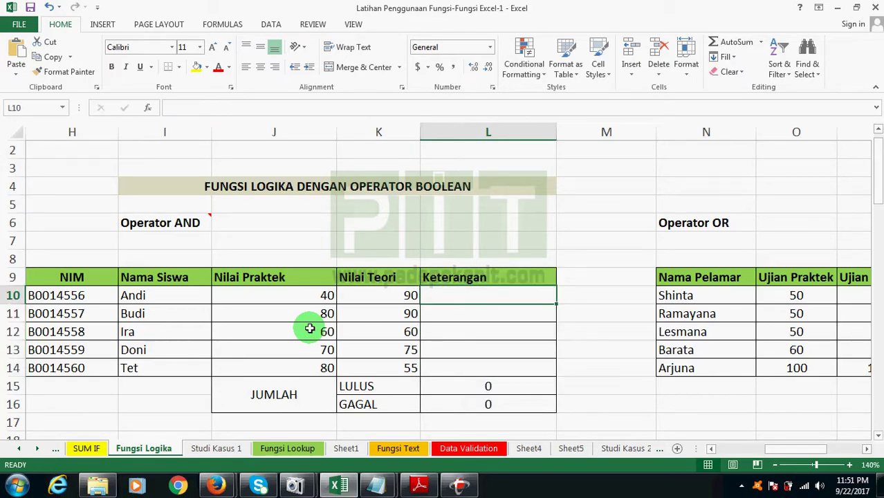
Enter =IF(AND(J10>=60,K10>=60),"Lulus","Gagal") in L10, fixing the mistyped failing text.
{"action": "type", "text": "=if"}
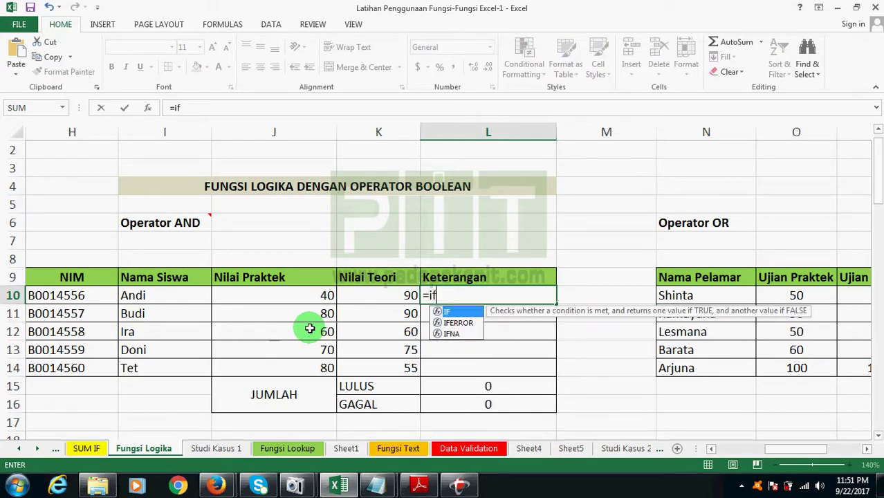
{"action": "type", "text": "(and"}
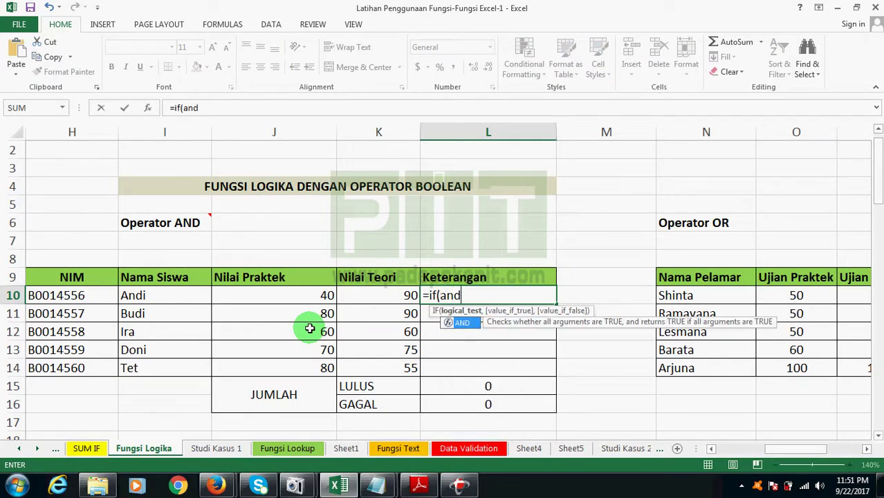
{"action": "type", "text": "("}
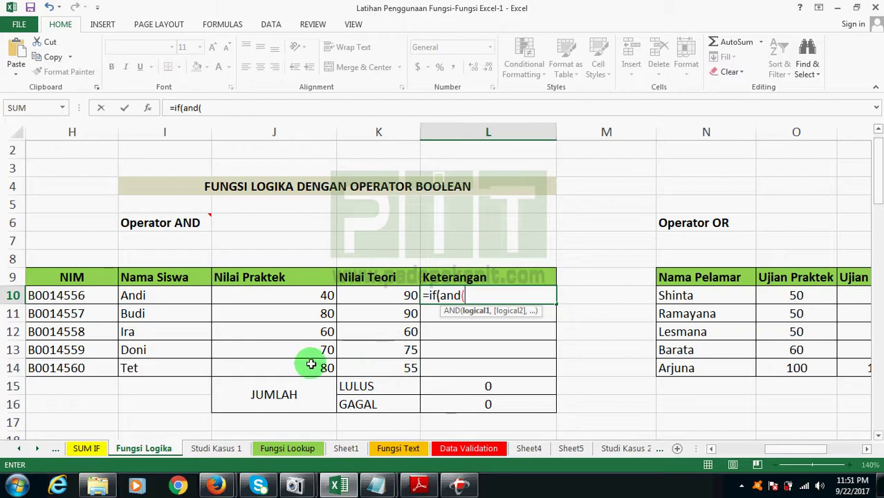
{"action": "left_click", "coordinate": [311, 295]}
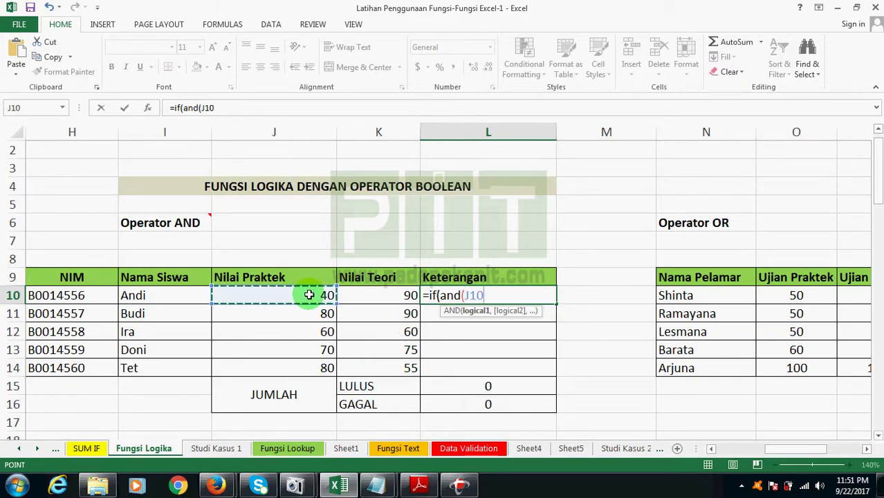
{"action": "type", "text": ">"}
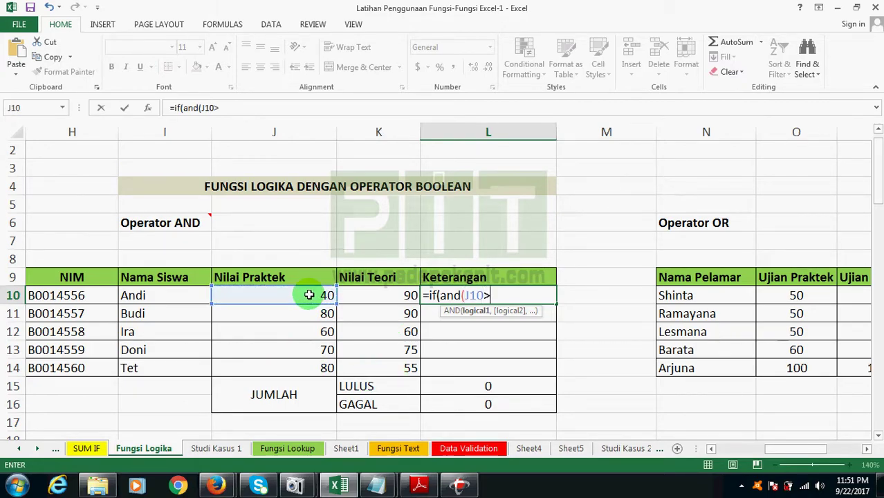
{"action": "type", "text": "=6"}
{"action": "type", "text": "0"}
{"action": "type", "text": ","}
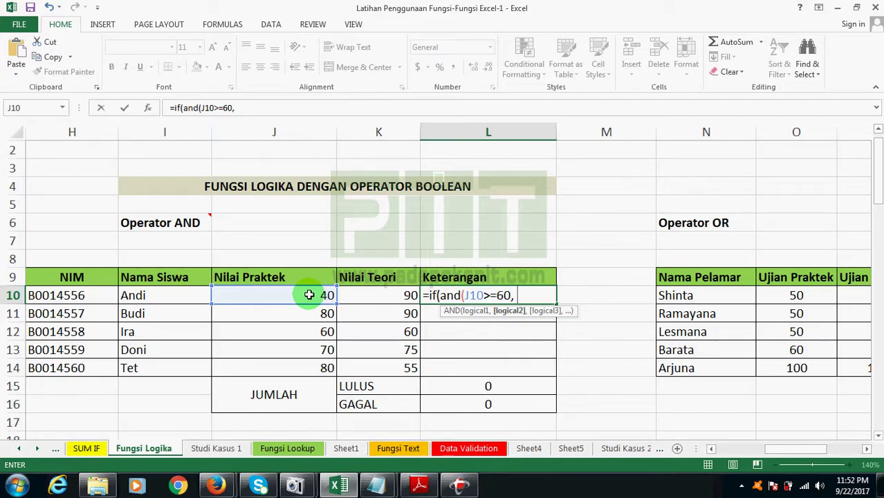
{"action": "left_click", "coordinate": [368, 295]}
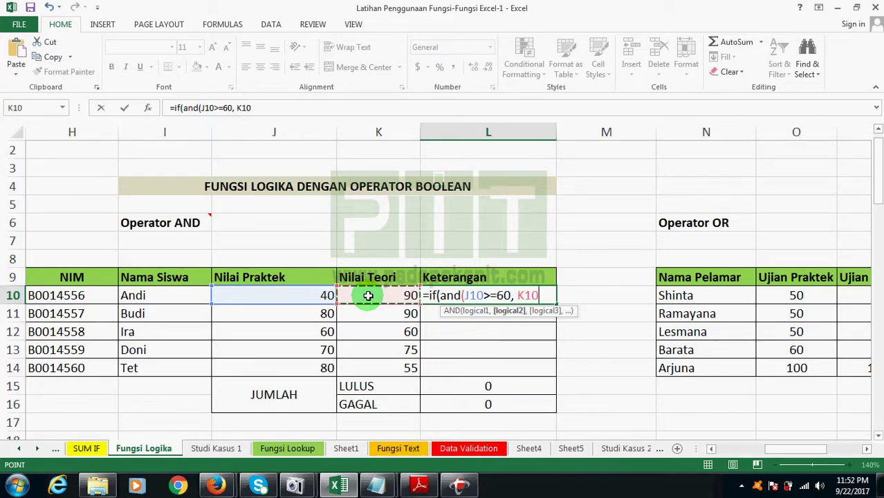
{"action": "type", "text": ">"}
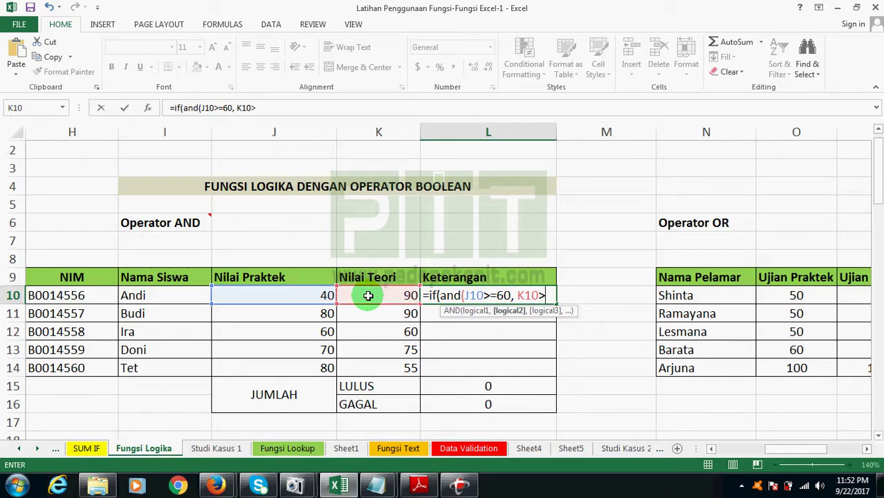
{"action": "type", "text": "=60"}
{"action": "type", "text": ")"}
{"action": "type", "text": ",\""}
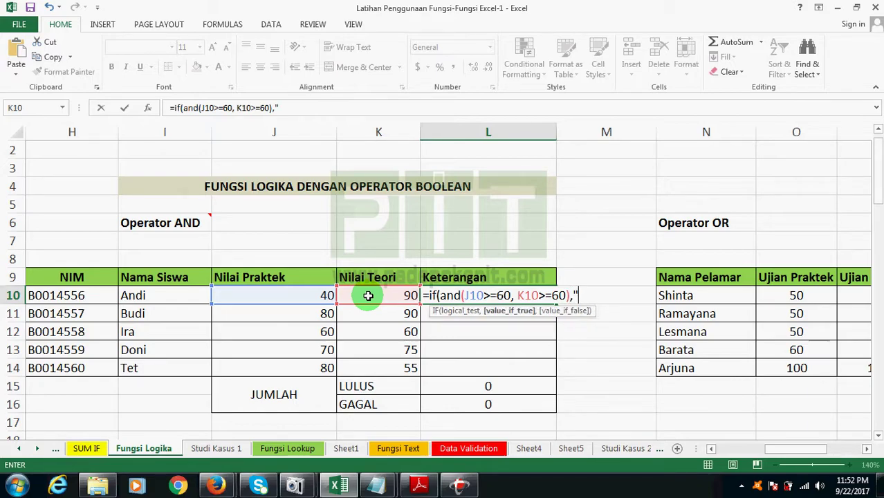
{"action": "type", "text": "Lu"}
{"action": "type", "text": "lus"}
{"action": "type", "text": "\",\""}
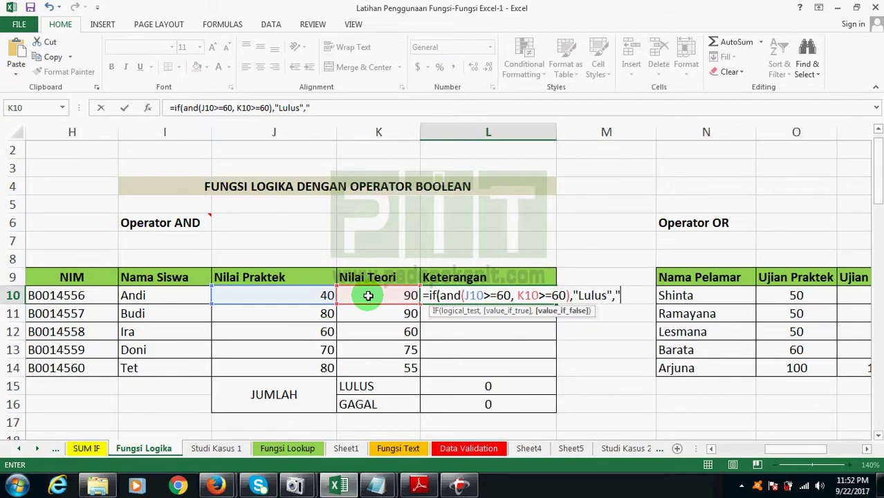
{"action": "type", "text": "Tidak"}
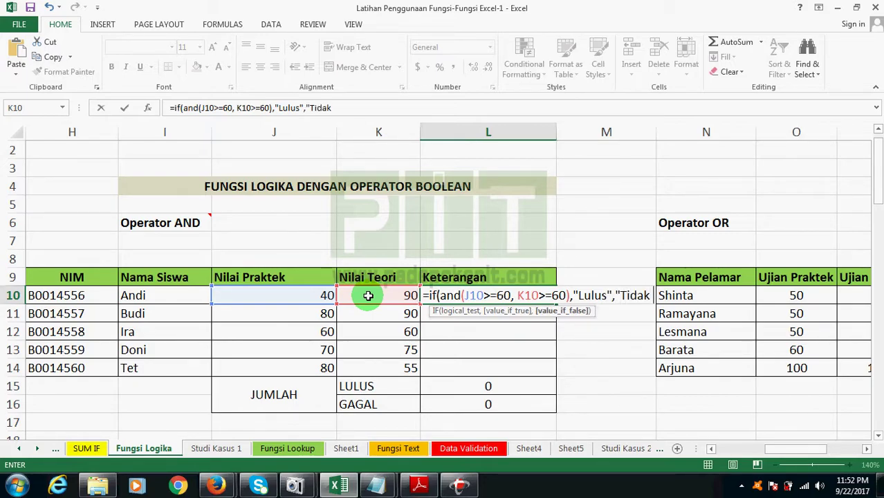
{"action": "type", "text": " Lu;\\"}
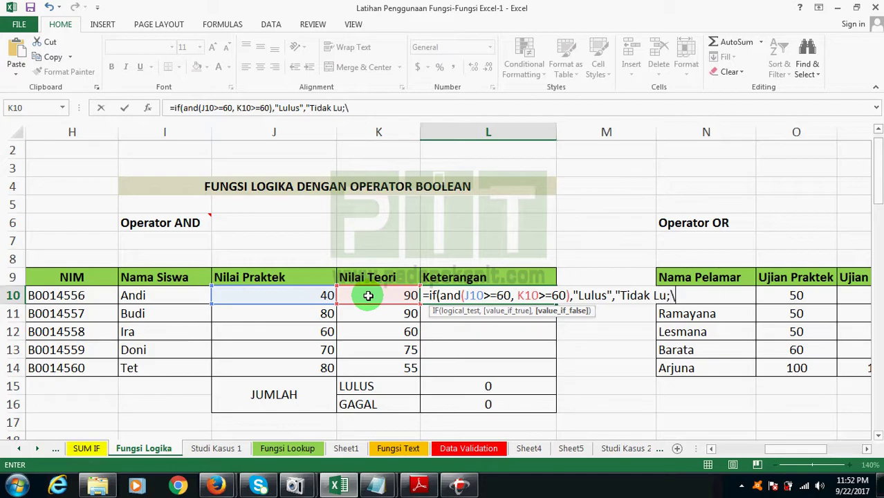
{"action": "key", "text": "BackSpace"}
{"action": "key", "text": "BackSpace"}
{"action": "key", "text": "BackSpace"}
{"action": "key", "text": "BackSpace"}
{"action": "key", "text": "BackSpace"}
{"action": "key", "text": "BackSpace"}
{"action": "key", "text": "BackSpace"}
{"action": "key", "text": "BackSpace"}
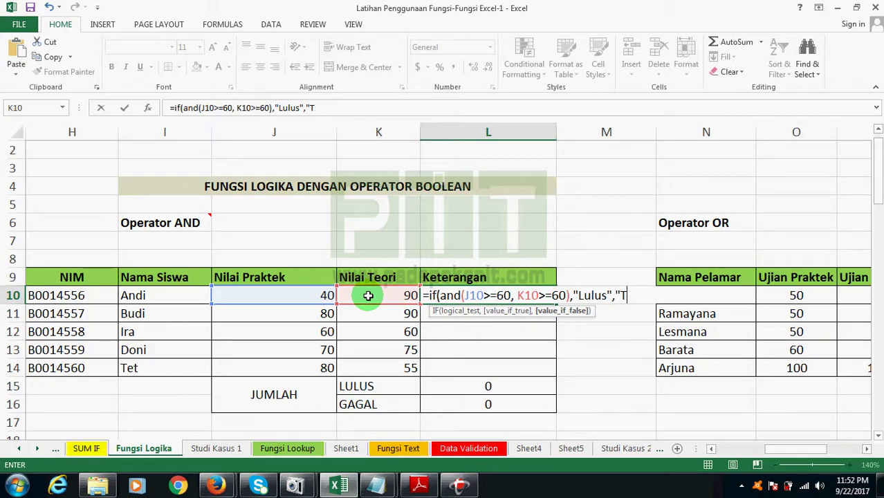
{"action": "key", "text": "BackSpace"}
{"action": "type", "text": "Gaga"}
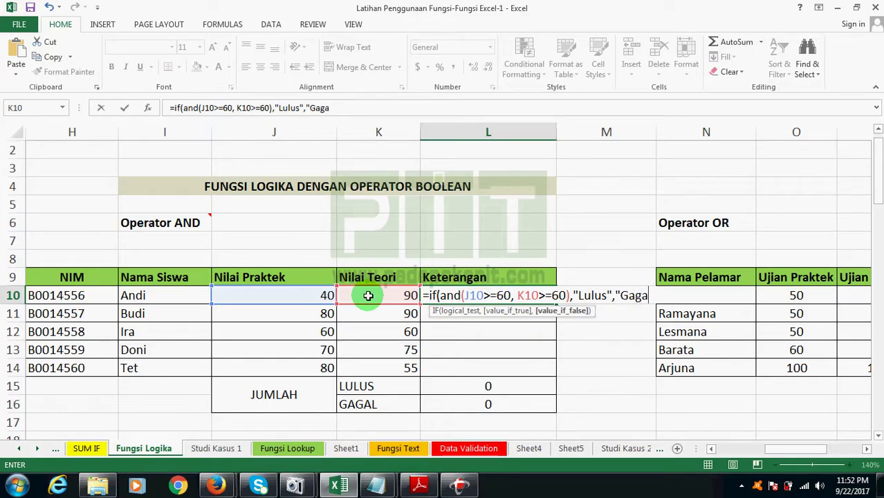
{"action": "type", "text": "l\""}
{"action": "type", "text": ")"}
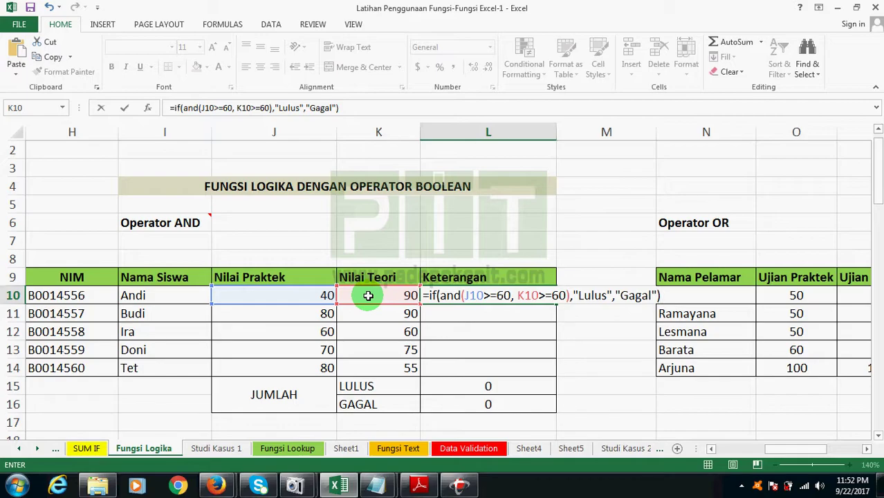
Commit the L10 formula and fill it down to L14, giving Gagal, Lulus, Lulus, Lulus, Gagal.
{"action": "key", "text": "Return"}
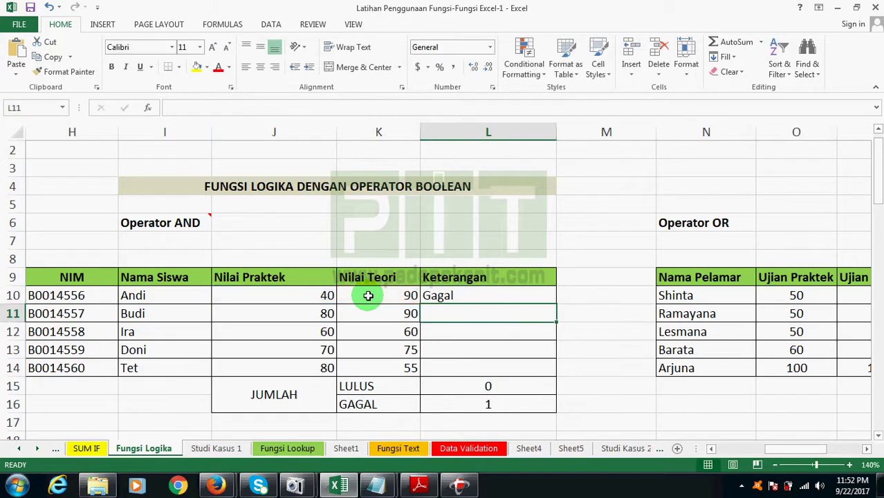
{"action": "left_click", "coordinate": [482, 295]}
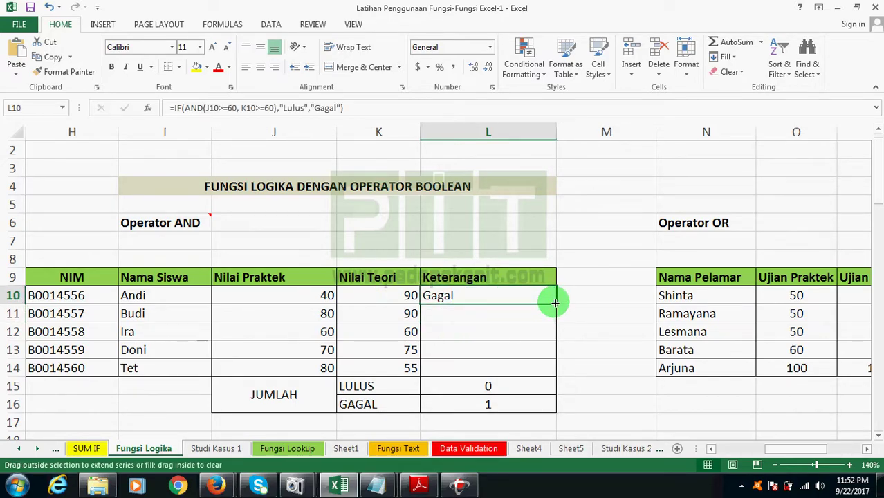
{"action": "left_click_drag", "start_coordinate": [555, 303], "coordinate": [551, 377]}
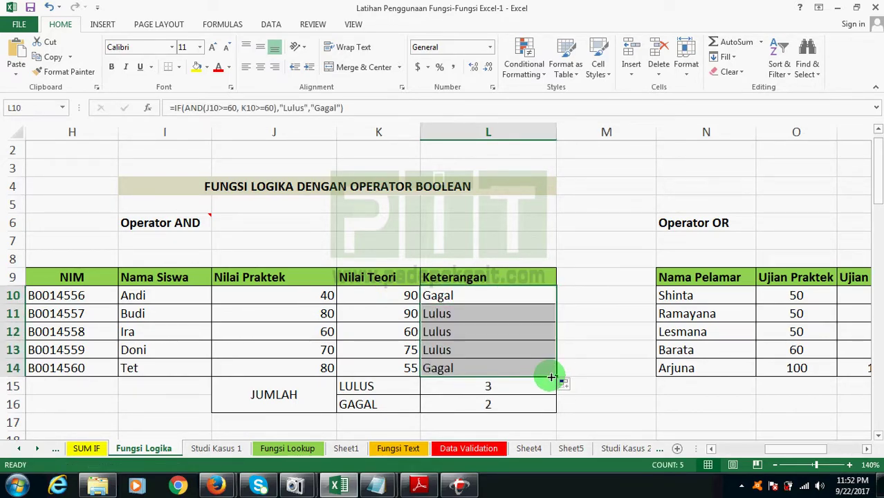
{"action": "left_click", "coordinate": [471, 313]}
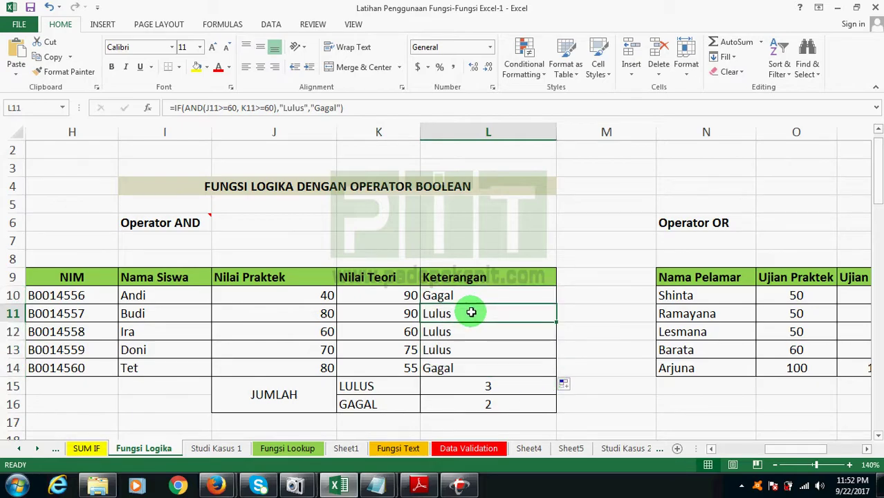
Set the first student's Nilai Praktek in J10 to 60 and check L10 now reads Lulus.
{"action": "left_click", "coordinate": [322, 295]}
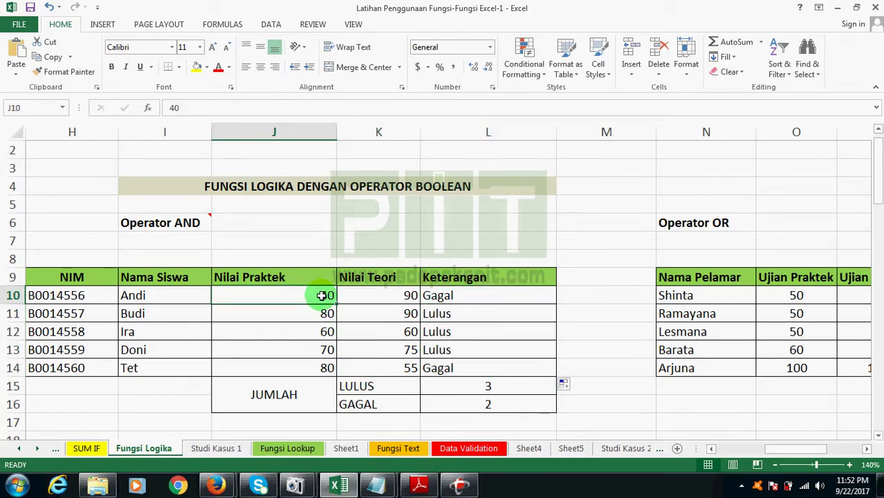
{"action": "type", "text": "60"}
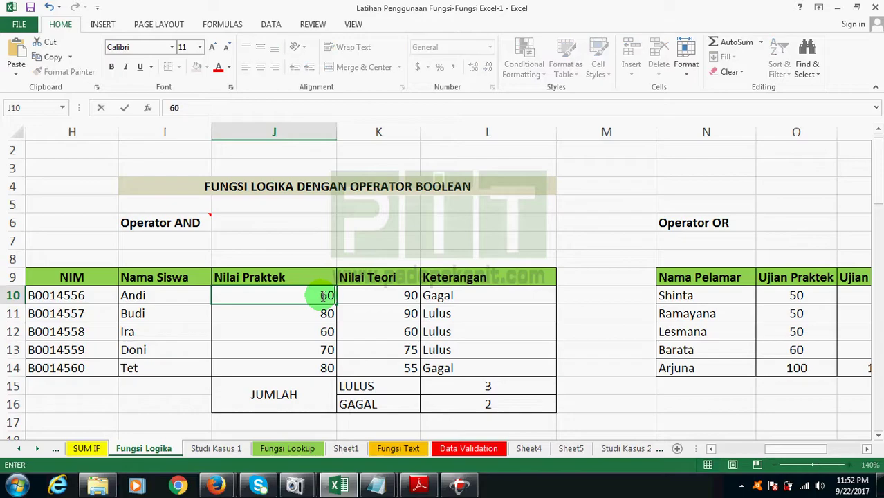
{"action": "key", "text": "Tab"}
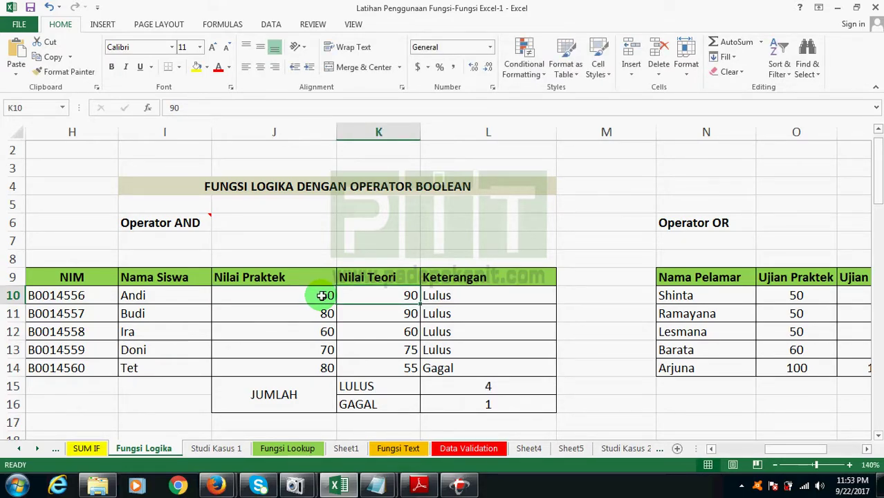
{"action": "left_click", "coordinate": [322, 295]}
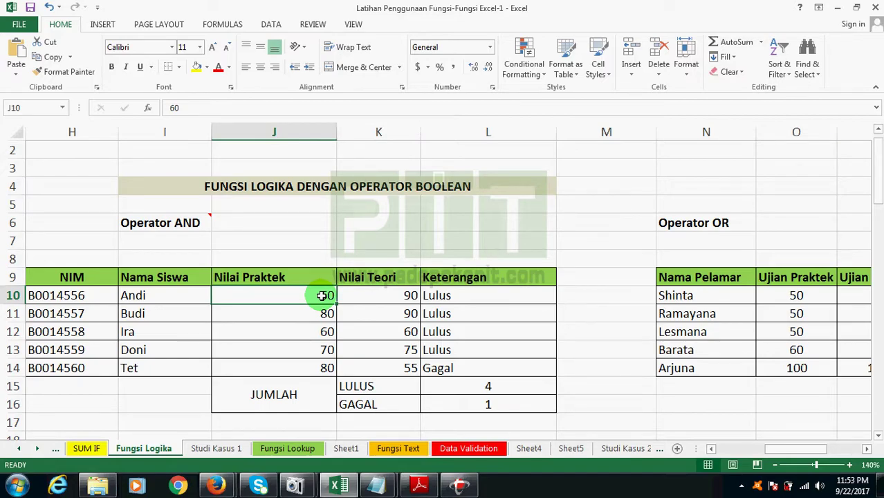
{"action": "key", "text": "Right"}
{"action": "left_click", "coordinate": [322, 295]}
{"action": "key", "text": "Right"}
{"action": "key", "text": "Right"}
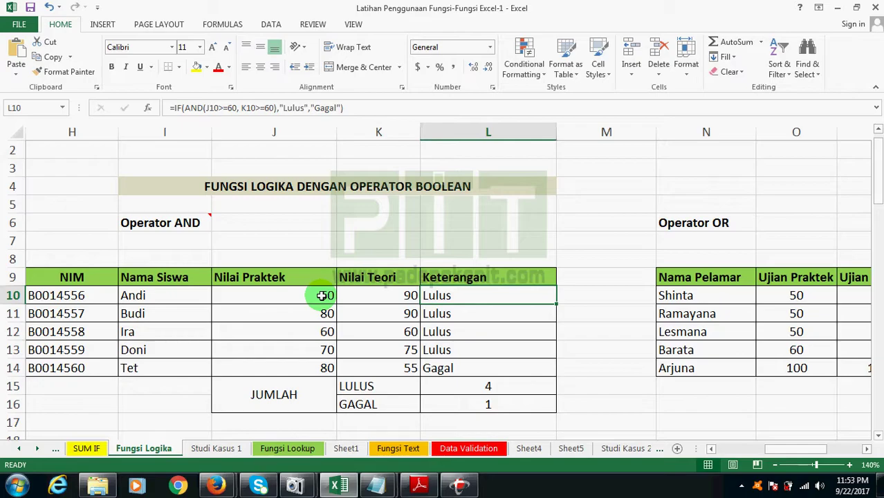